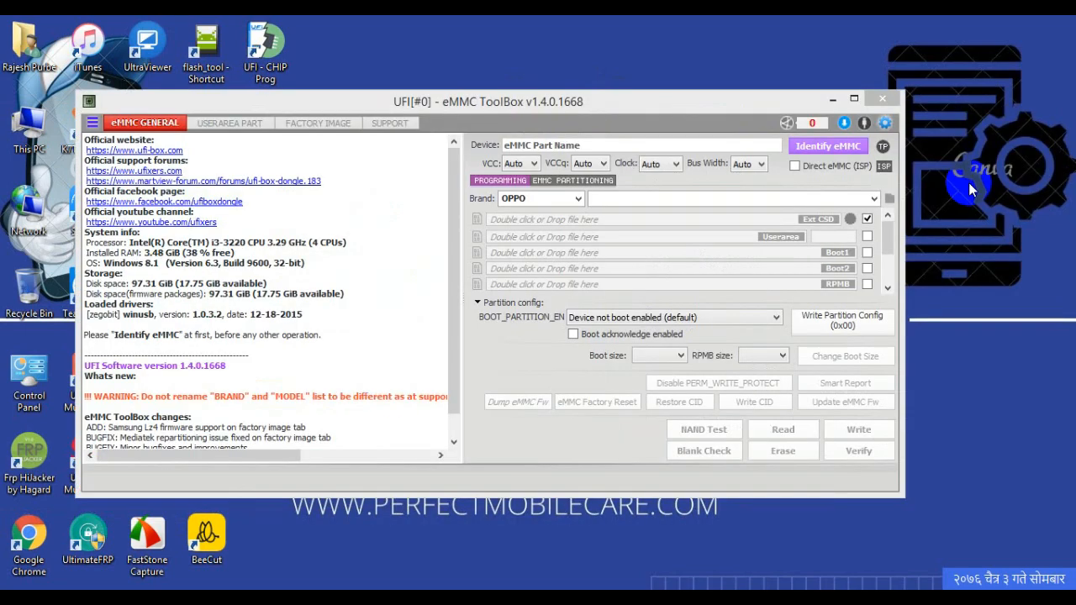
Step: Enable Direct eMMC (ISP) mode and review the ISP adapter pinout and soldering warnings
{"action": "left_click", "coordinate": [814, 166]}
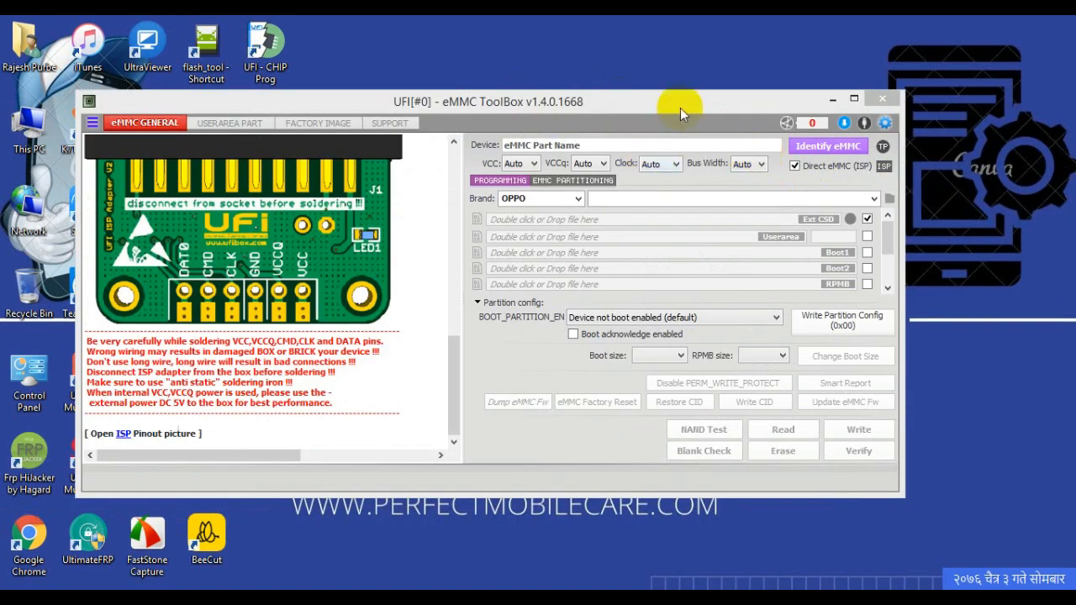
{"action": "left_click_drag", "start_coordinate": [680, 108], "coordinate": [756, 98]}
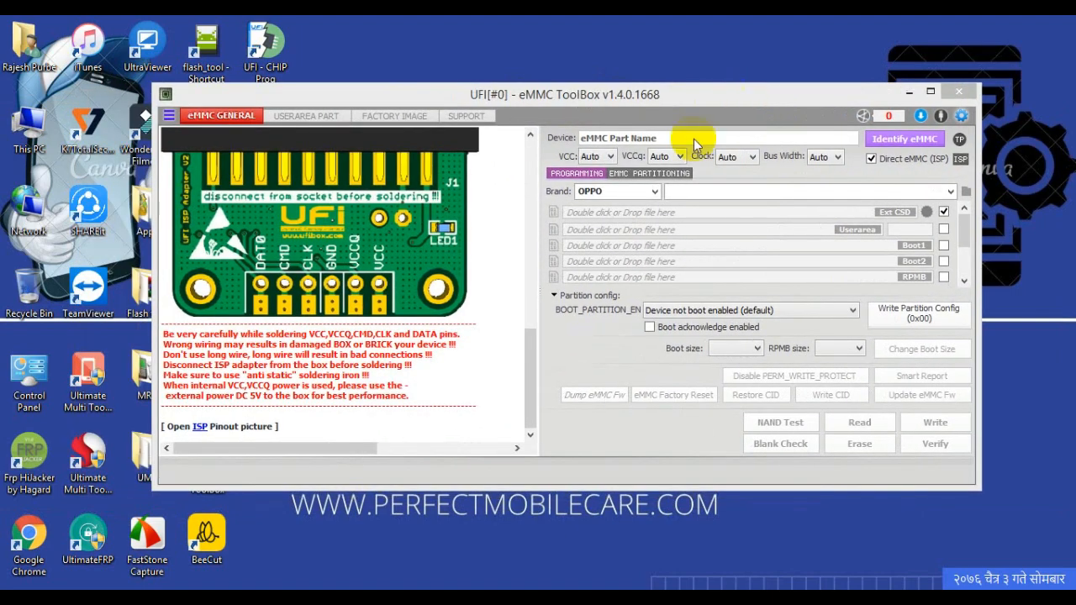
{"action": "left_click_drag", "start_coordinate": [529, 367], "coordinate": [547, 403]}
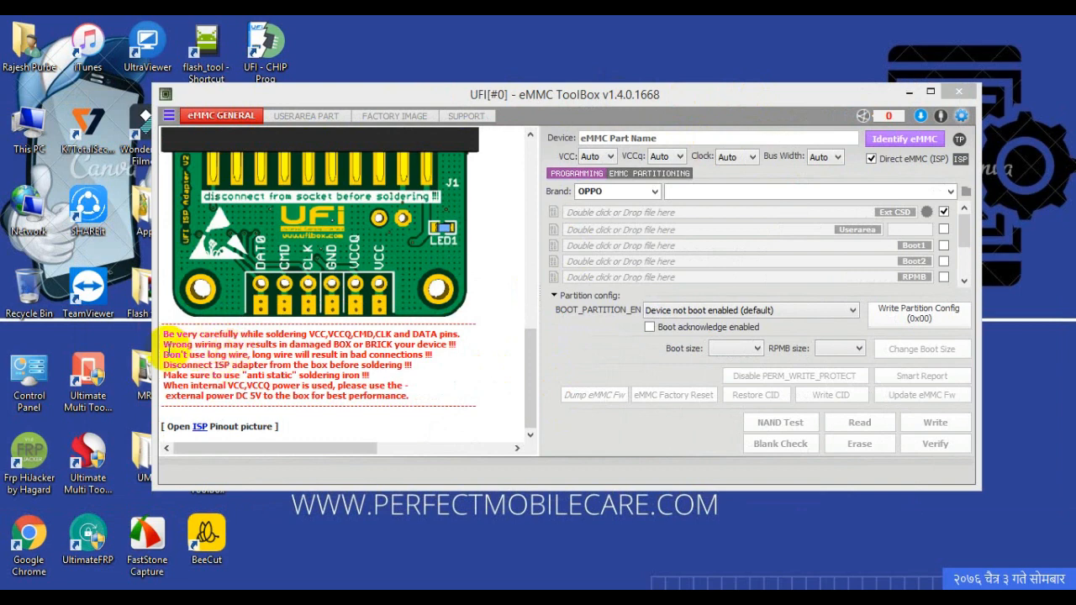
{"action": "mouse_move", "coordinate": [163, 333]}
{"action": "left_mouse_down"}
{"action": "mouse_move", "coordinate": [284, 398]}
{"action": "mouse_move", "coordinate": [468, 401]}
{"action": "mouse_move", "coordinate": [264, 329]}
{"action": "mouse_move", "coordinate": [153, 329]}
{"action": "left_mouse_up"}
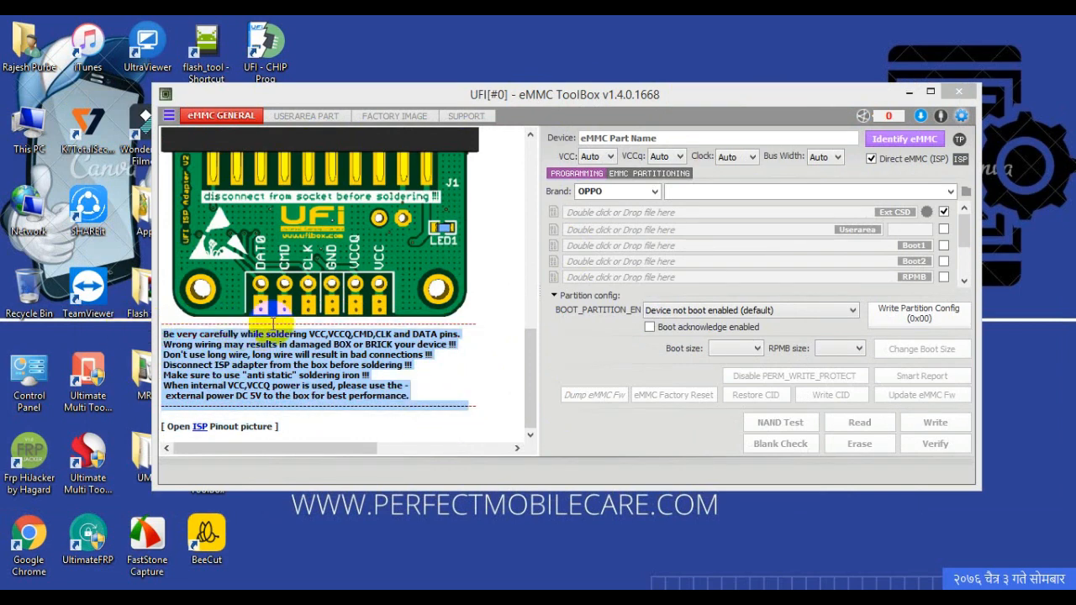
Step: Set the clock to 24 MHz and VCCQ to 1.8 V, and identify the eMMC
{"action": "left_click", "coordinate": [744, 157]}
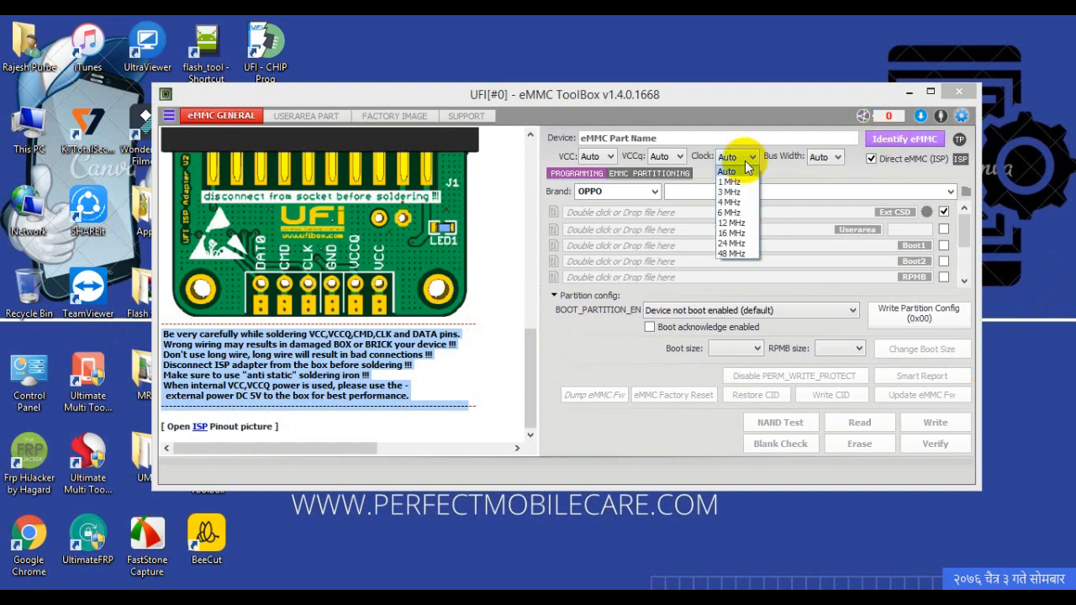
{"action": "left_click", "coordinate": [731, 243]}
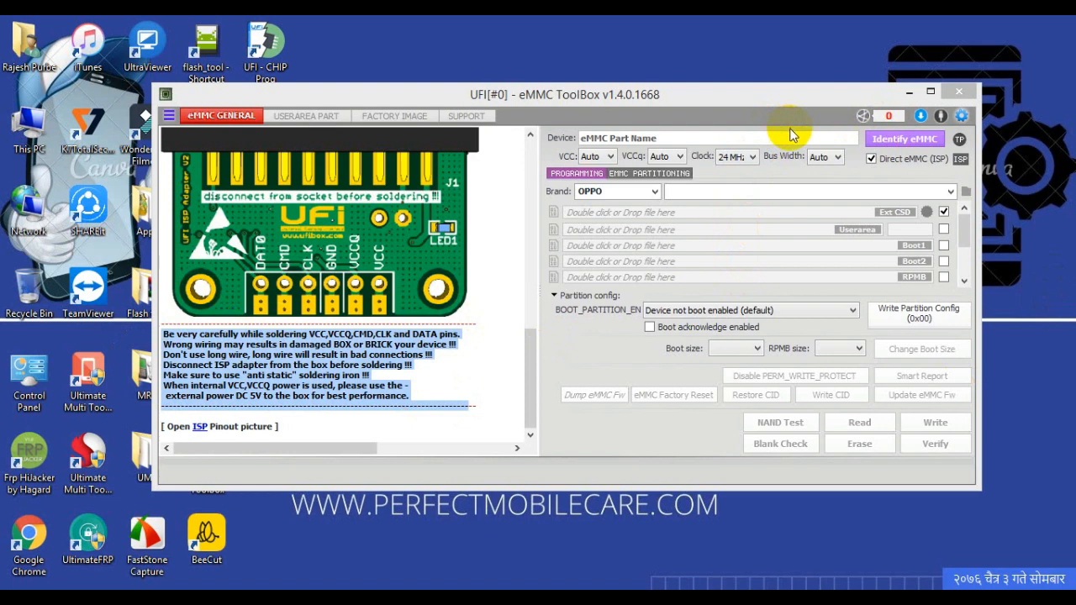
{"action": "left_click", "coordinate": [668, 156]}
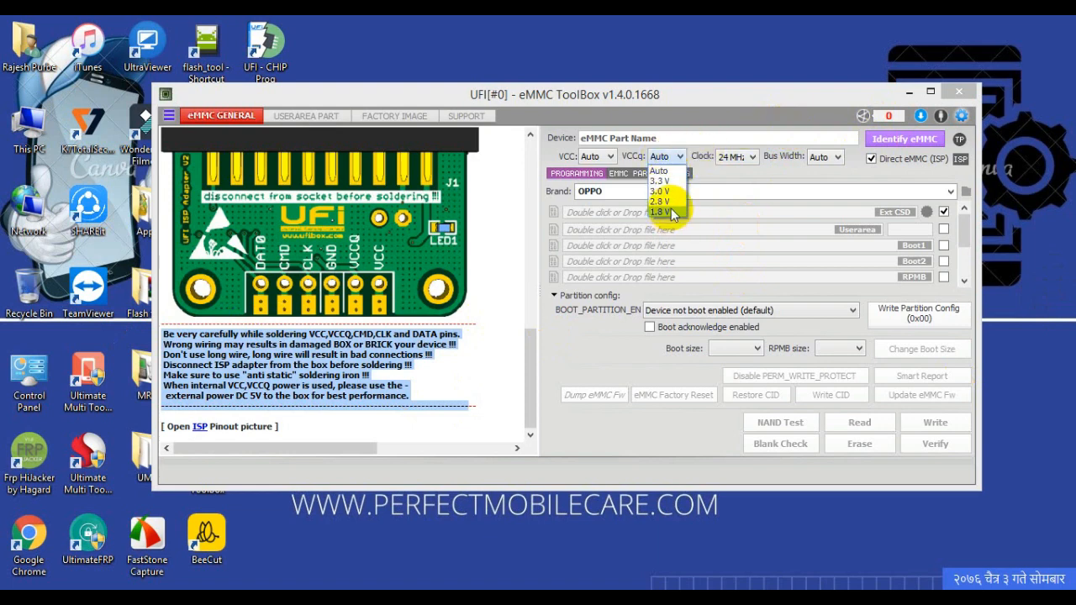
{"action": "left_click", "coordinate": [670, 210]}
{"action": "left_click", "coordinate": [892, 140]}
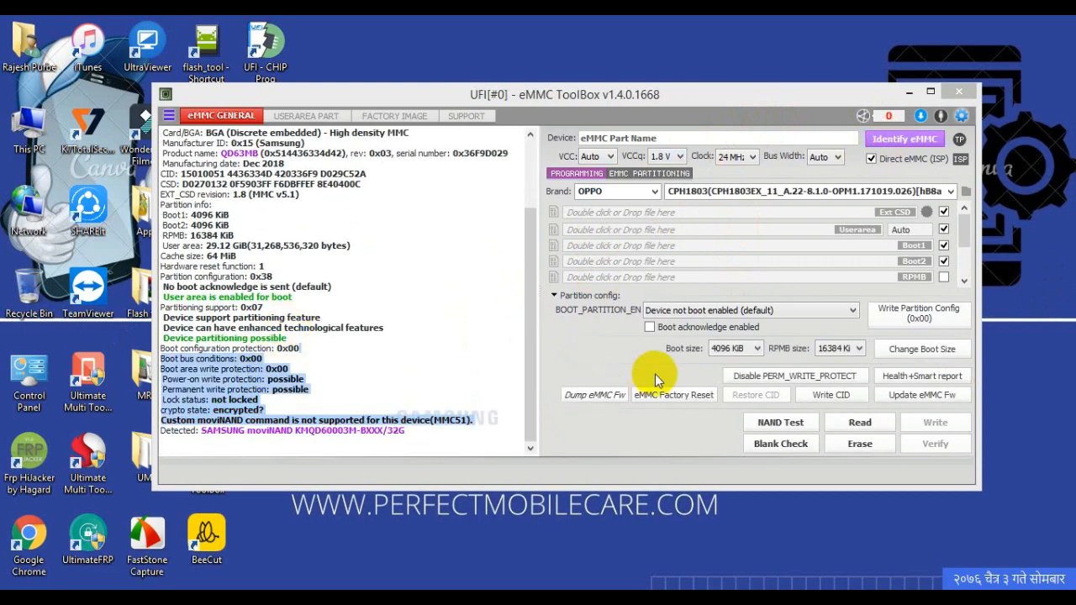
Step: Factory reset the eMMC and erase its boot1, boot2 and userarea contents
{"action": "left_click", "coordinate": [673, 394]}
{"action": "left_click", "coordinate": [692, 348]}
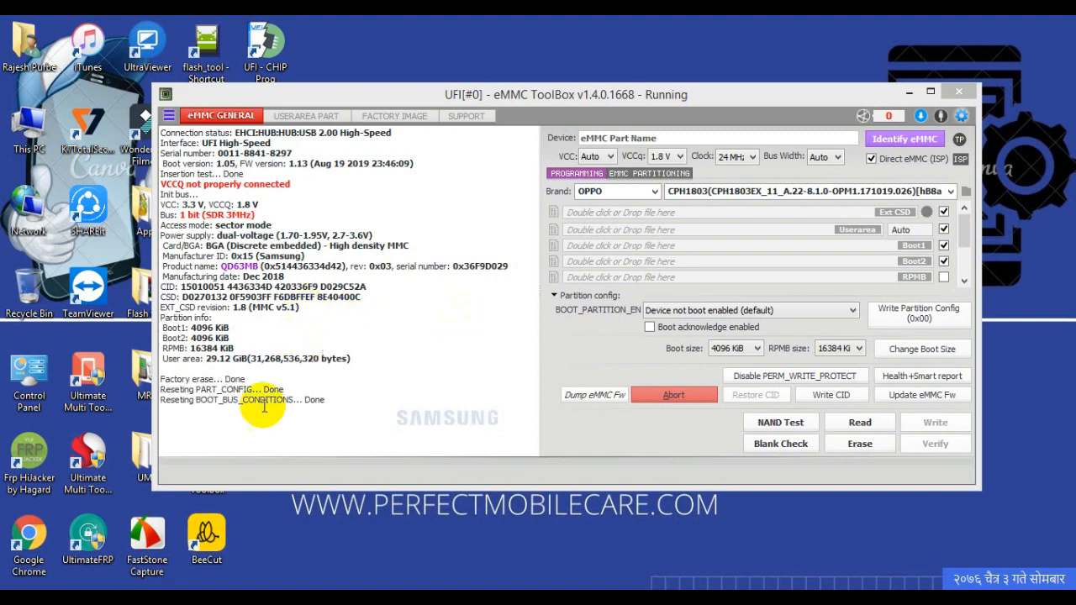
{"action": "left_click_drag", "start_coordinate": [217, 388], "coordinate": [283, 412]}
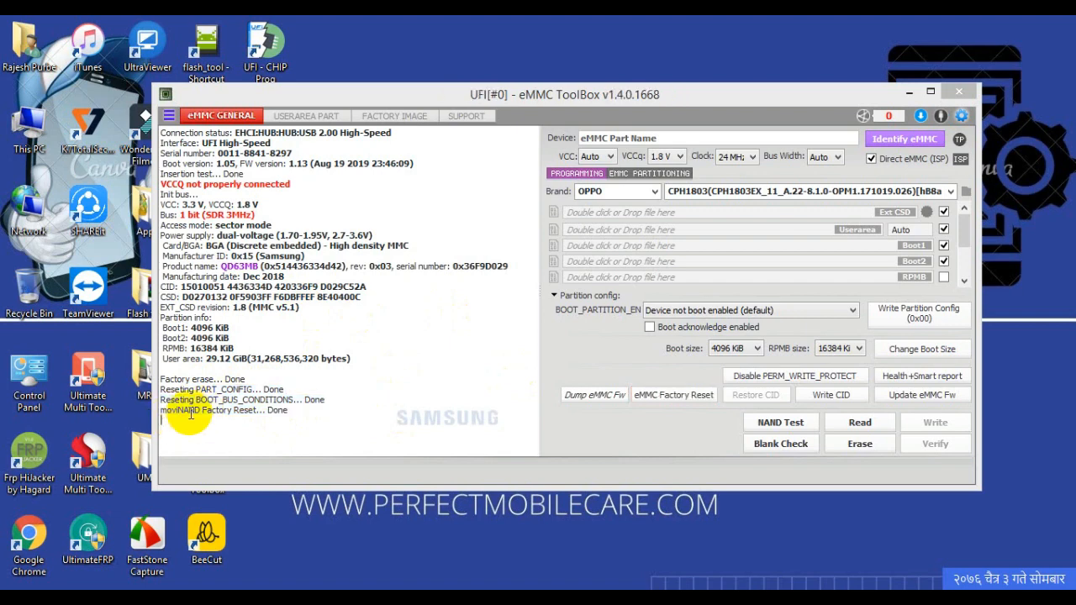
{"action": "left_click", "coordinate": [851, 452]}
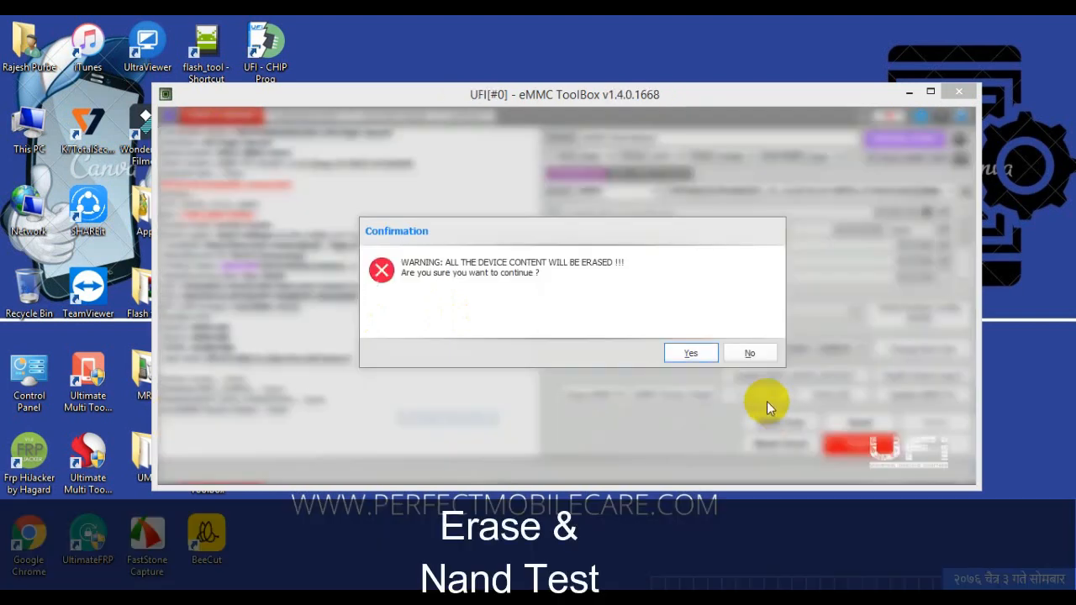
{"action": "left_click", "coordinate": [692, 354]}
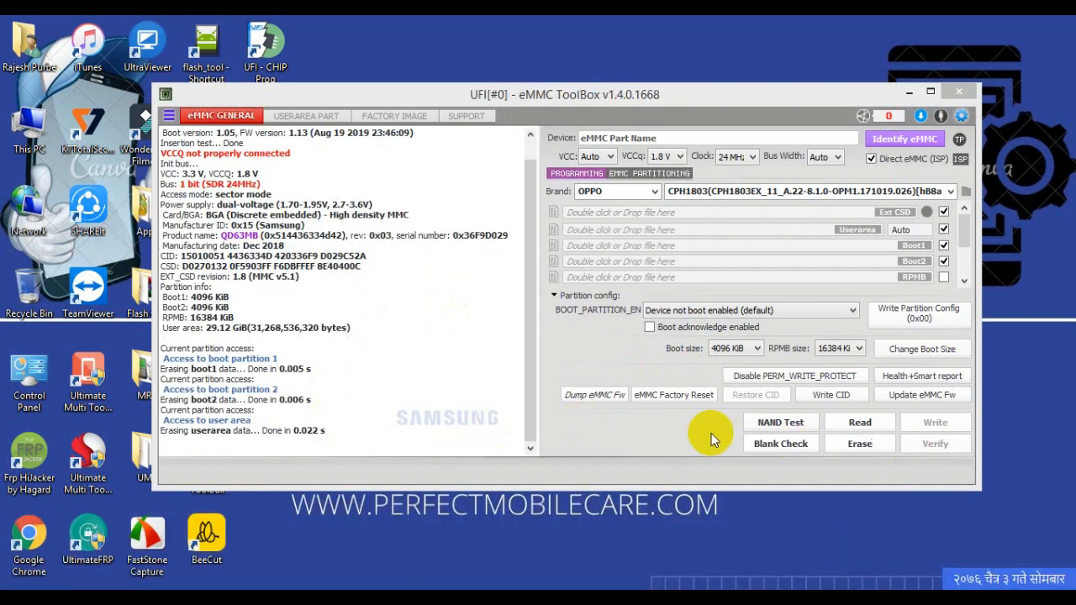
Step: Run the NAND test on the eMMC and generate its Health+Smart report
{"action": "left_click", "coordinate": [780, 421]}
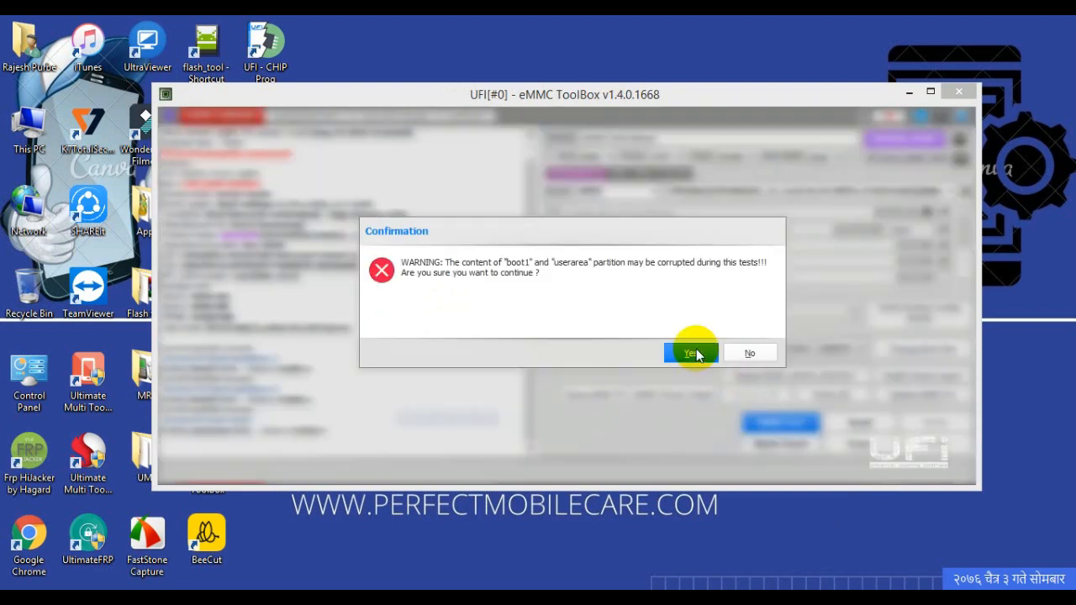
{"action": "left_click", "coordinate": [691, 353]}
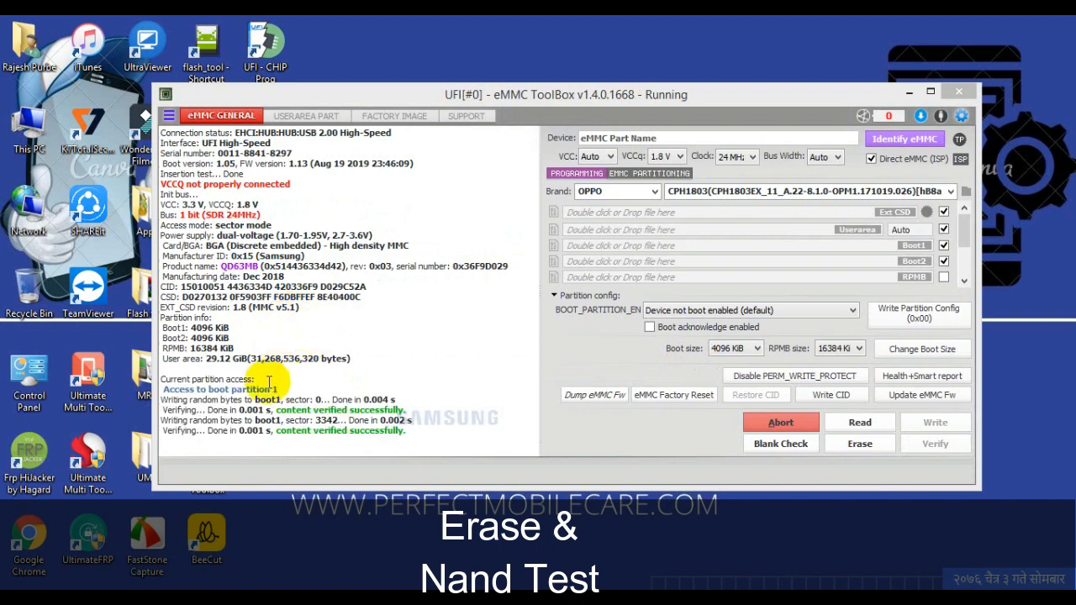
{"action": "left_click_drag", "start_coordinate": [267, 386], "coordinate": [492, 456]}
{"action": "left_click", "coordinate": [951, 382]}
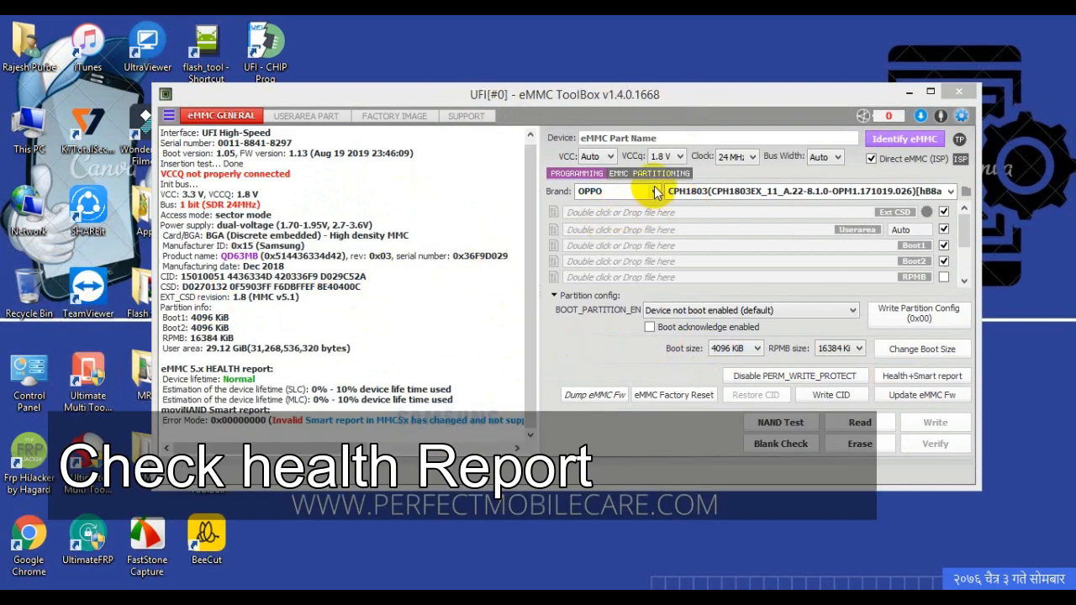
Step: Load the OPPO RMX1809 backup, set the userarea size to 128 MiB, and write Ext CSD, userarea, boot1 and boot2
{"action": "left_click", "coordinate": [700, 192]}
{"action": "left_click", "coordinate": [732, 214]}
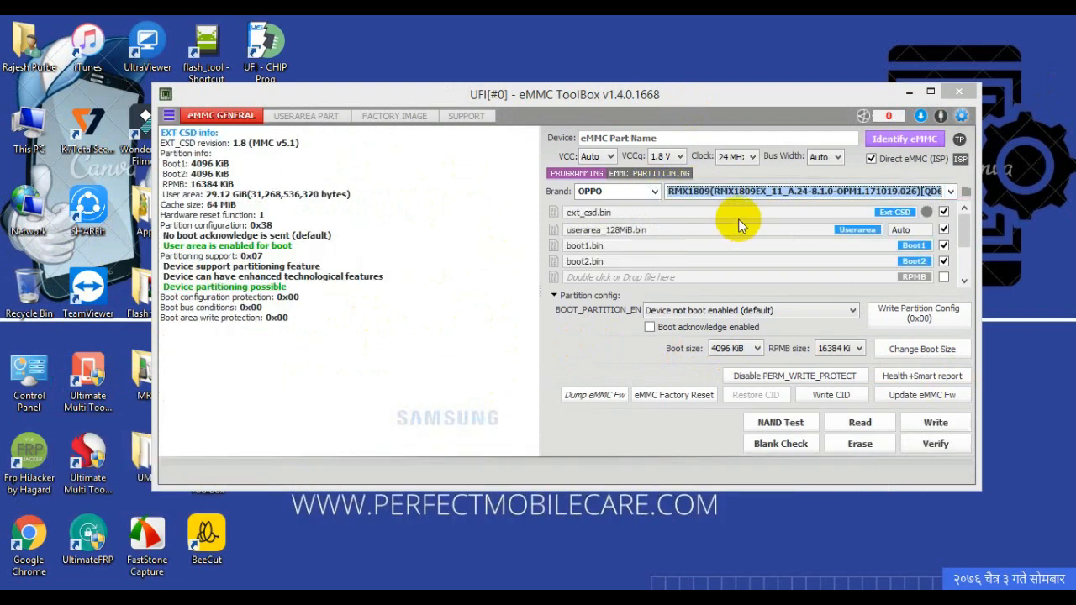
{"action": "left_click", "coordinate": [921, 230]}
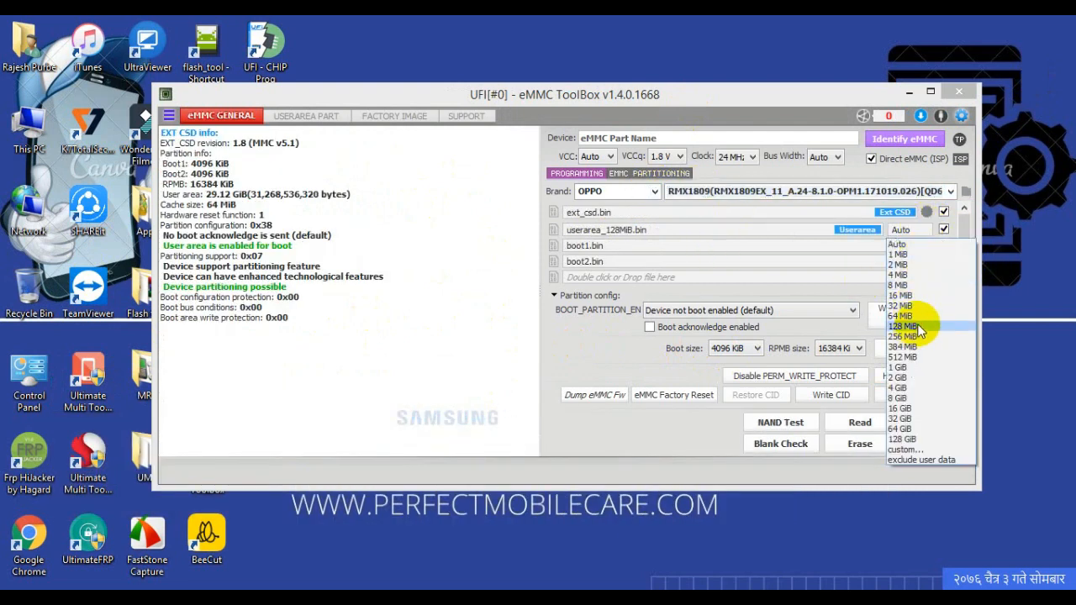
{"action": "left_click", "coordinate": [911, 332]}
{"action": "left_click", "coordinate": [952, 430]}
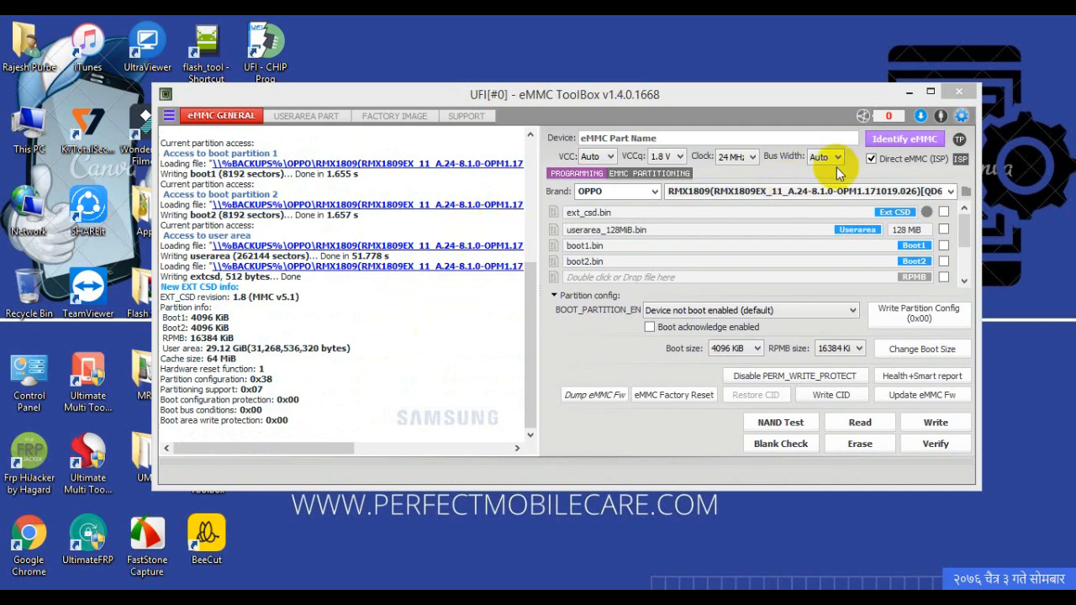
Step: Re-identify the eMMC and write the RMX1809 backup's partition images to the user area, from oppodycnvbk to opporeserve2
{"action": "left_click", "coordinate": [890, 144]}
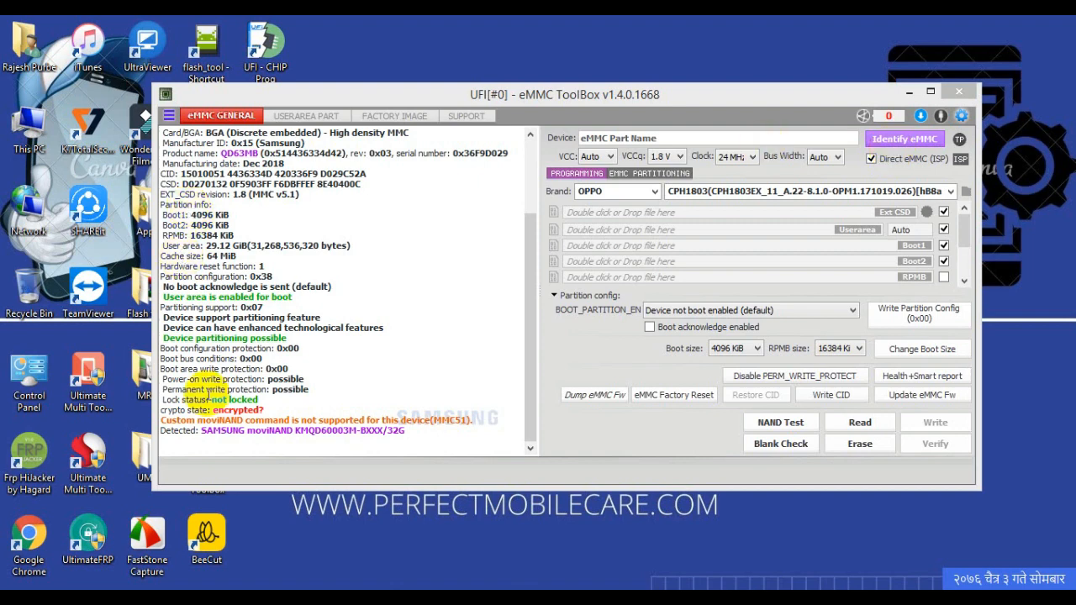
{"action": "left_click_drag", "start_coordinate": [210, 409], "coordinate": [284, 408]}
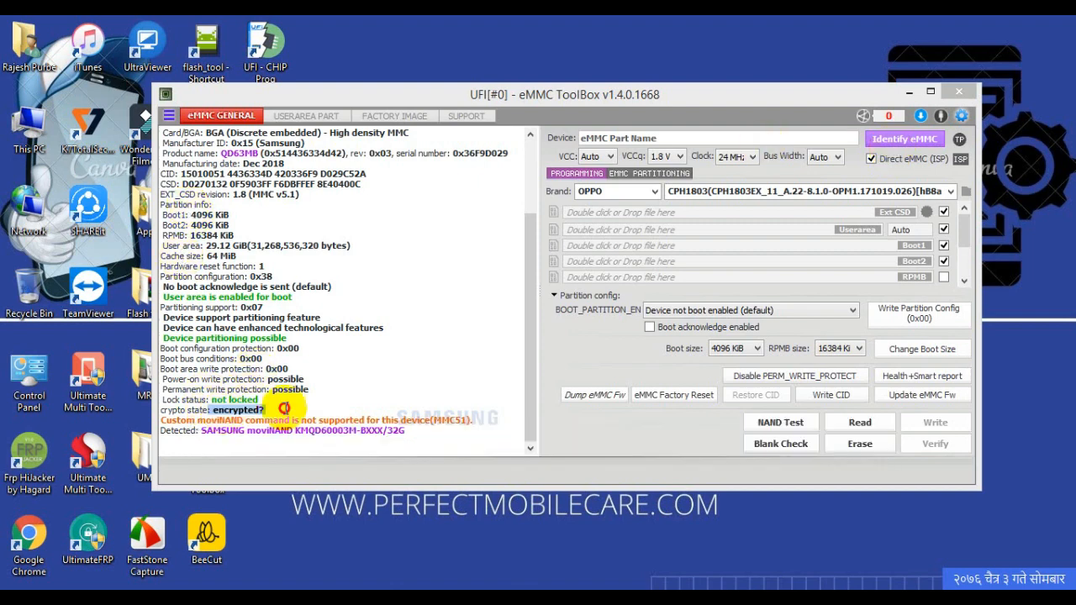
{"action": "left_click", "coordinate": [306, 115]}
{"action": "left_click", "coordinate": [823, 192]}
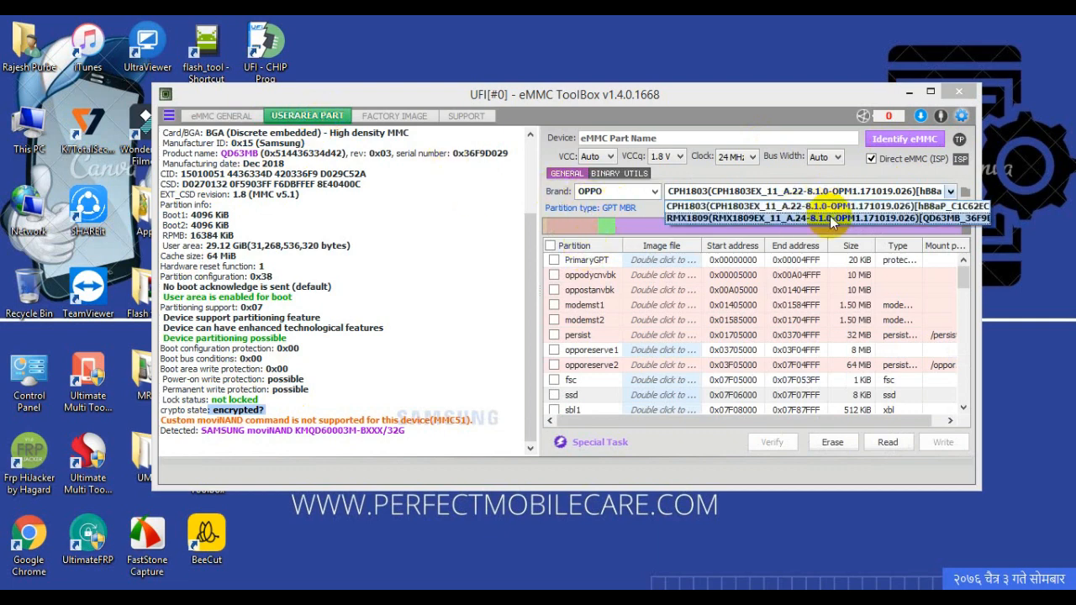
{"action": "left_click", "coordinate": [844, 219]}
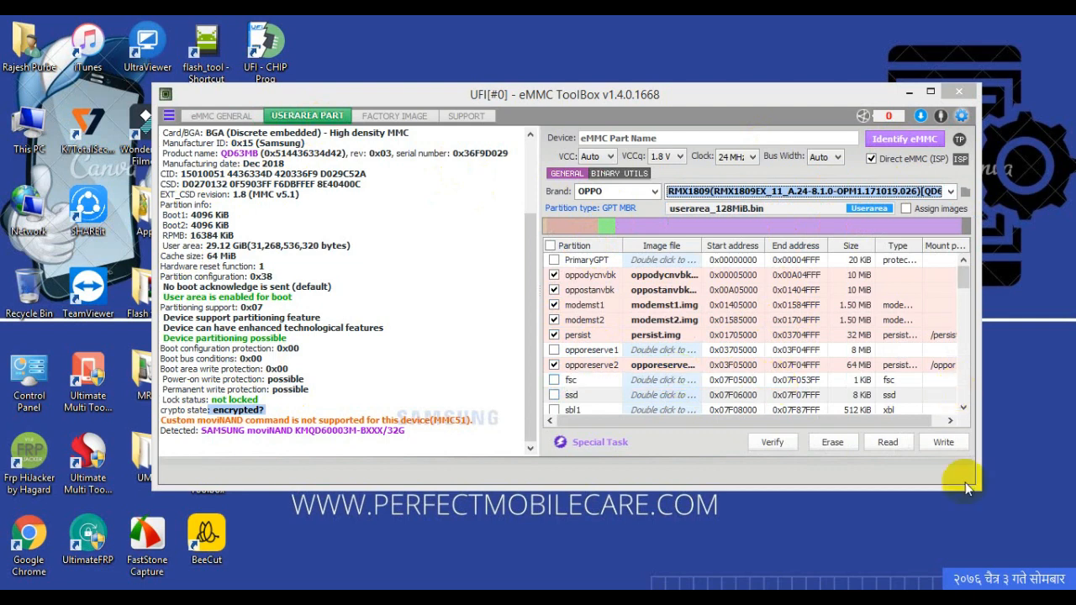
{"action": "left_click", "coordinate": [936, 441]}
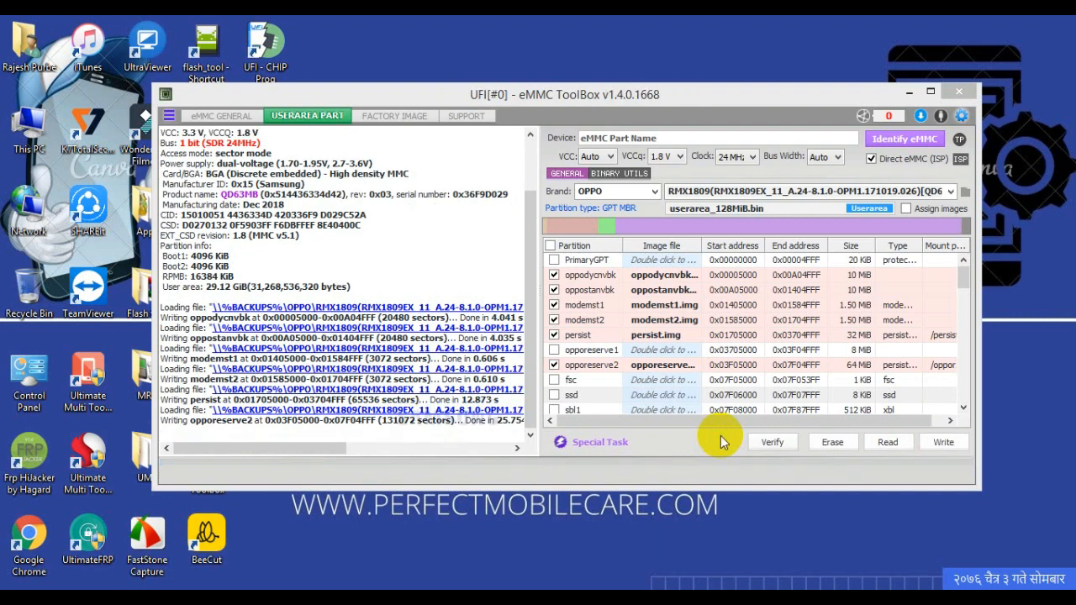
Step: Identify the eMMC again and load the rawprogram factory firmware for brand Oppo, model Rmx-1809
{"action": "left_click", "coordinate": [904, 138]}
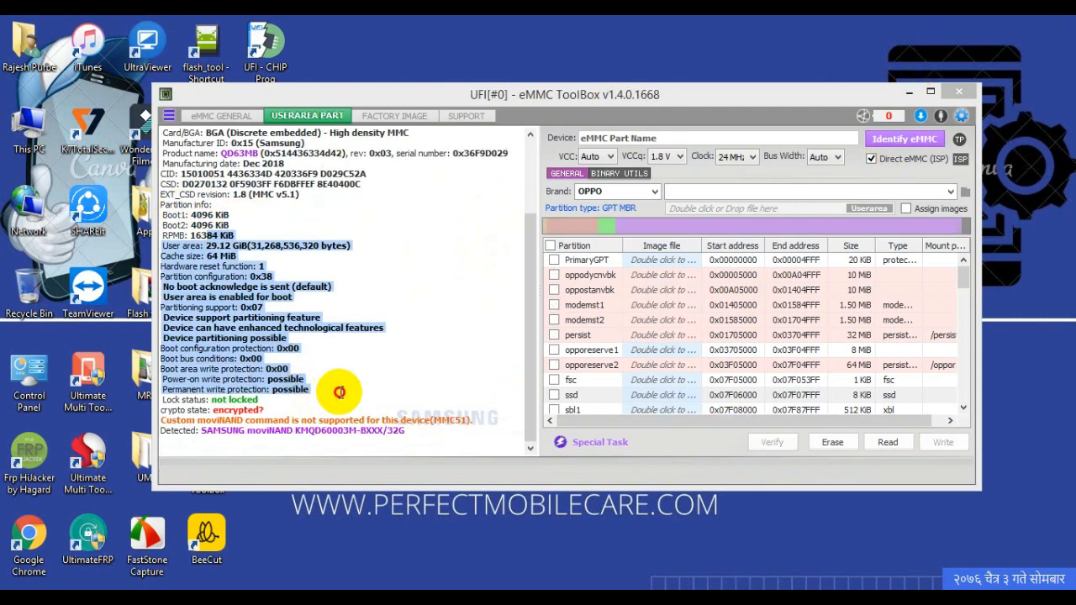
{"action": "left_click", "coordinate": [412, 116]}
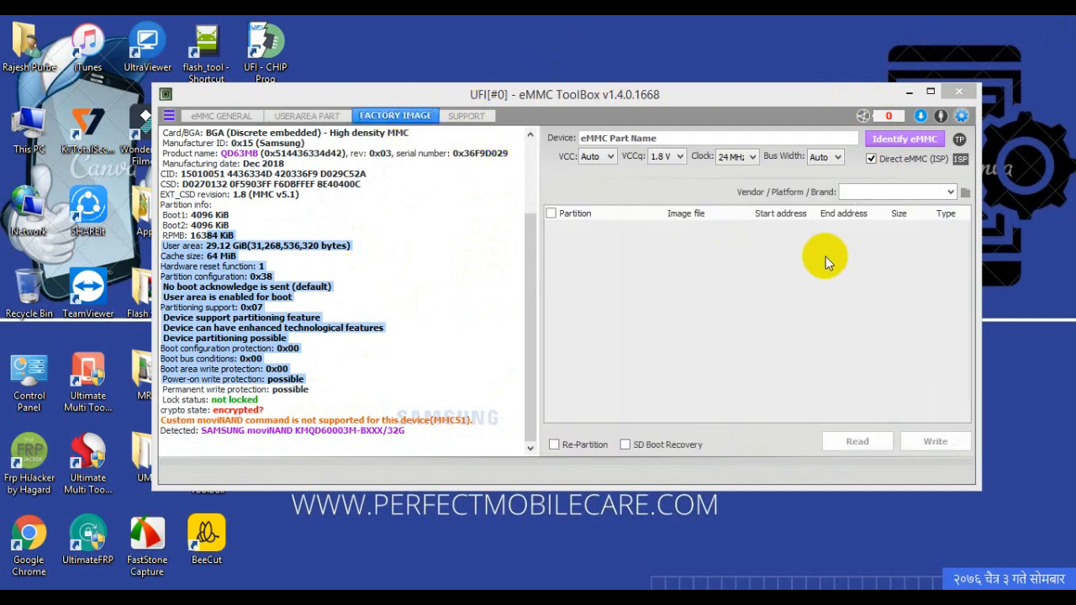
{"action": "left_click", "coordinate": [891, 192]}
{"action": "left_click_drag", "start_coordinate": [952, 238], "coordinate": [938, 376]}
{"action": "left_click", "coordinate": [895, 241]}
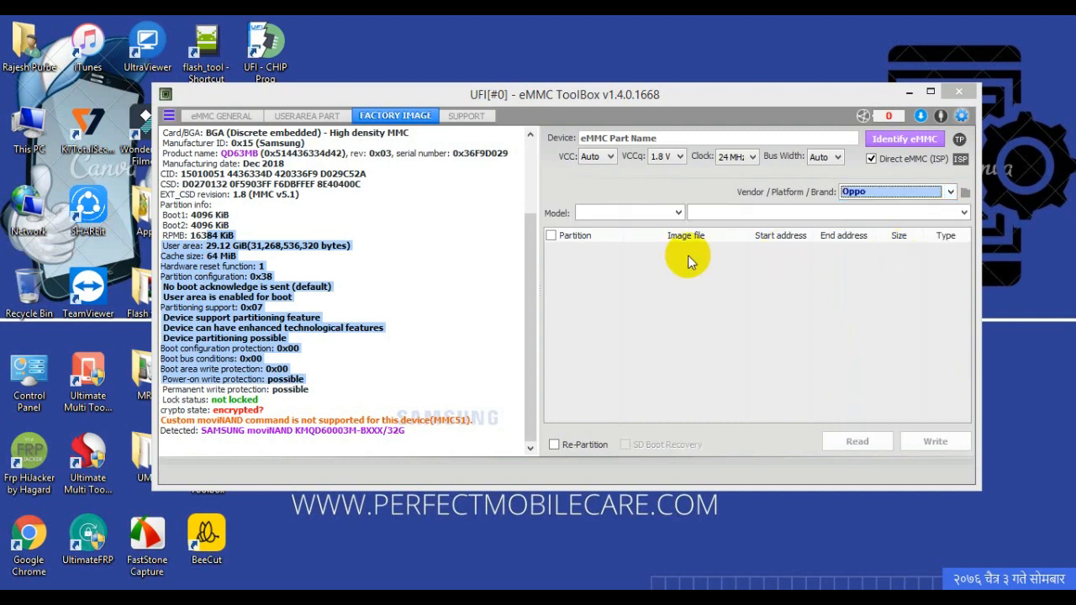
{"action": "left_click", "coordinate": [620, 212]}
{"action": "left_click", "coordinate": [643, 315]}
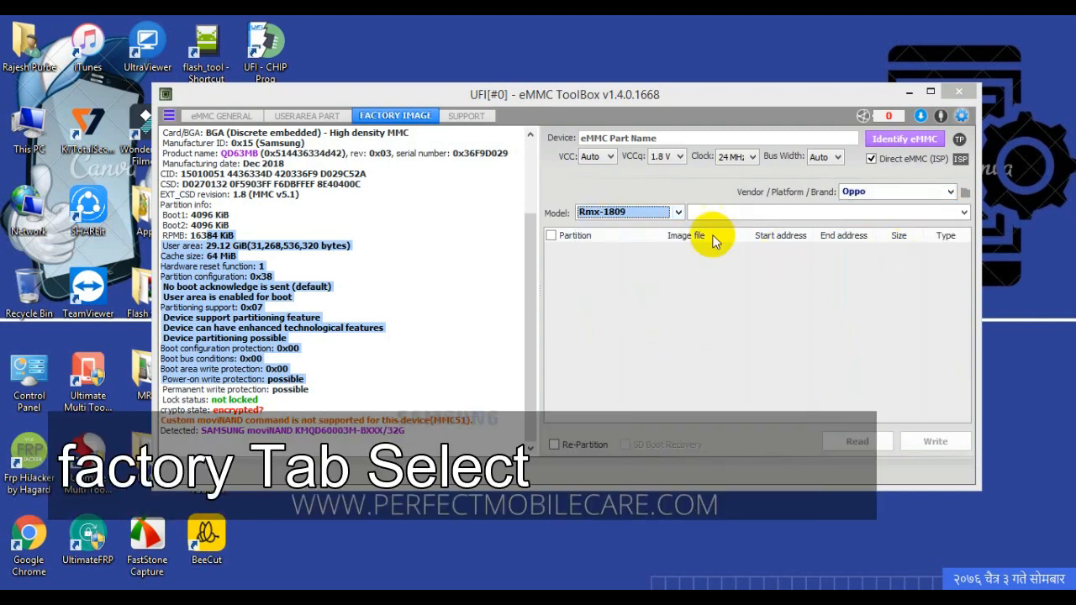
{"action": "left_click", "coordinate": [762, 229]}
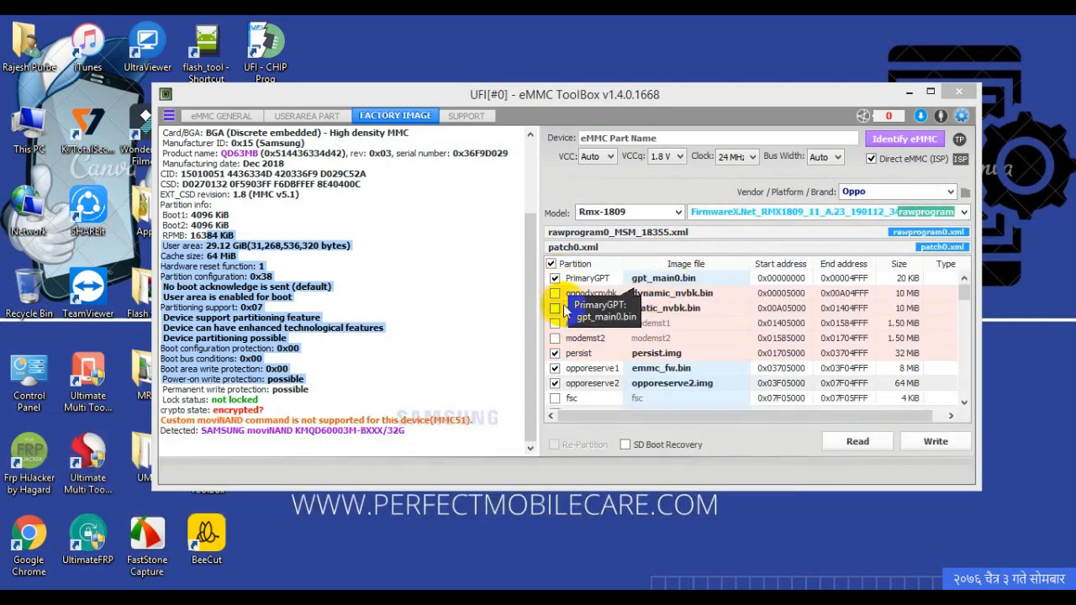
Step: Include the oppodycnvbk, oppostanvbk and log partitions in the factory image and write it to the eMMC
{"action": "left_click", "coordinate": [554, 294]}
{"action": "left_click", "coordinate": [555, 308]}
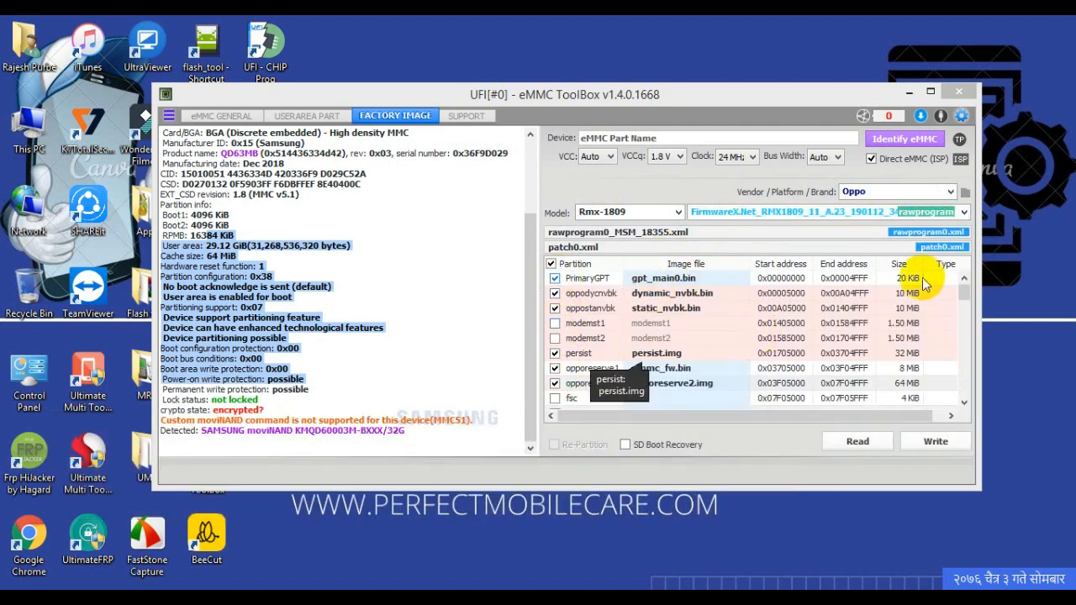
{"action": "scroll", "coordinate": [960, 300], "scroll_direction": "down", "scroll_amount": 7}
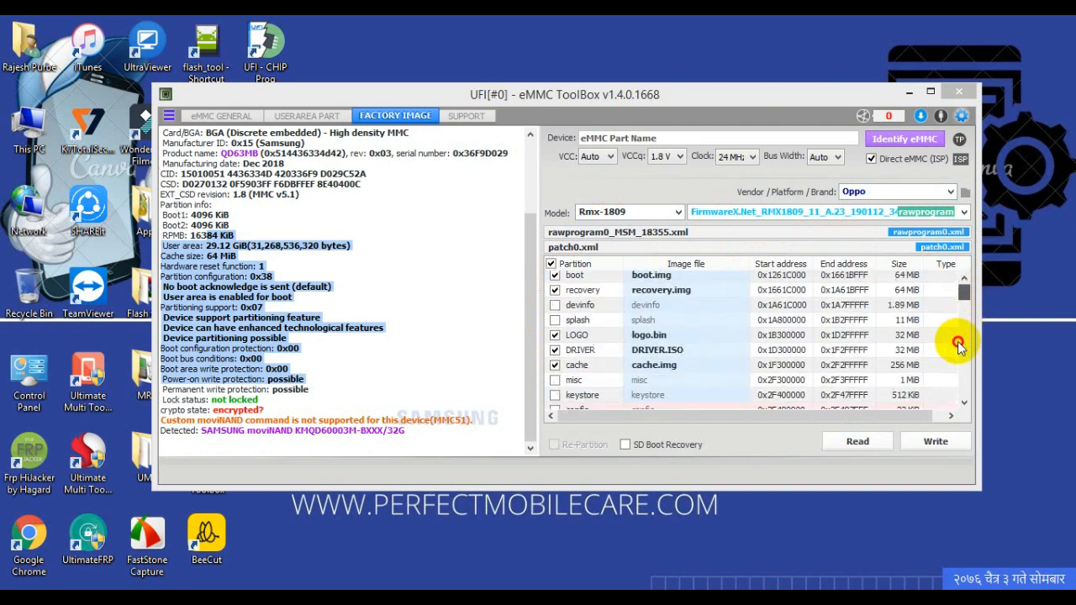
{"action": "scroll", "coordinate": [960, 347], "scroll_direction": "down", "scroll_amount": 1}
{"action": "scroll", "coordinate": [960, 347], "scroll_direction": "down", "scroll_amount": 5}
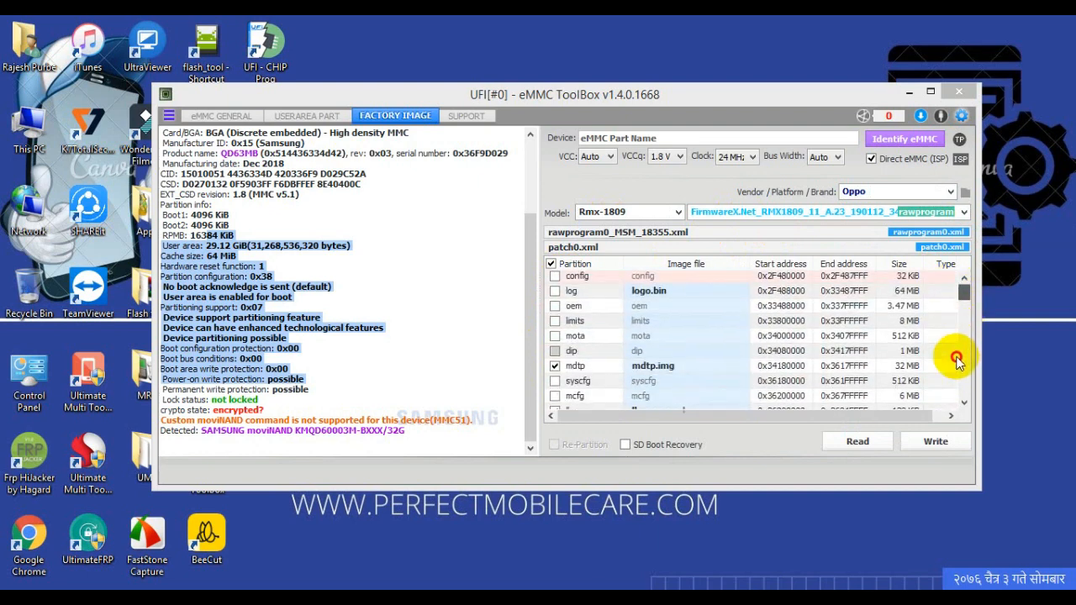
{"action": "left_click", "coordinate": [554, 284]}
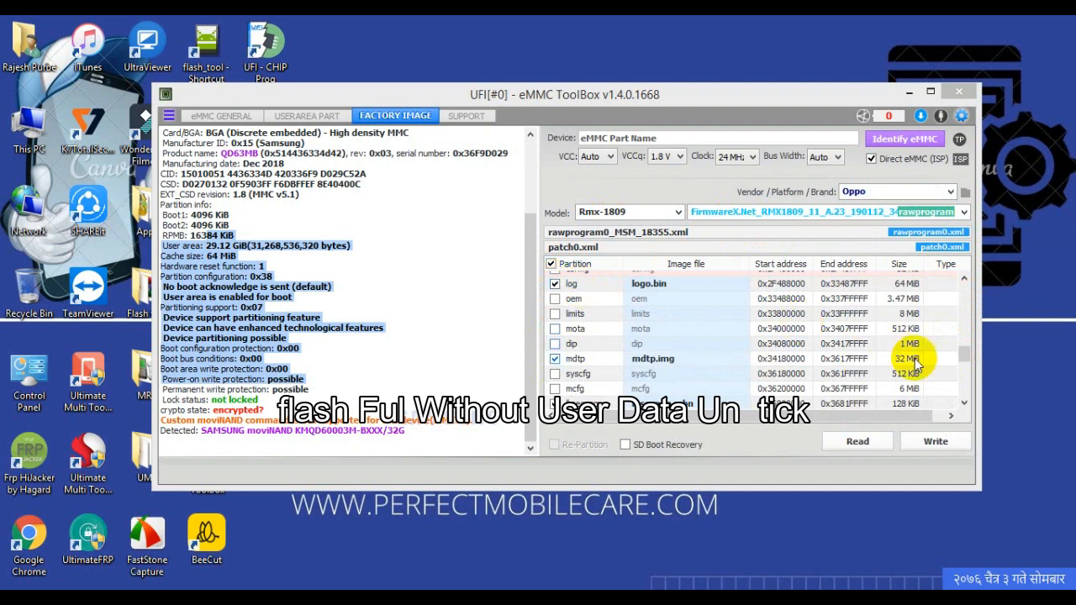
{"action": "left_click_drag", "start_coordinate": [963, 360], "coordinate": [963, 401]}
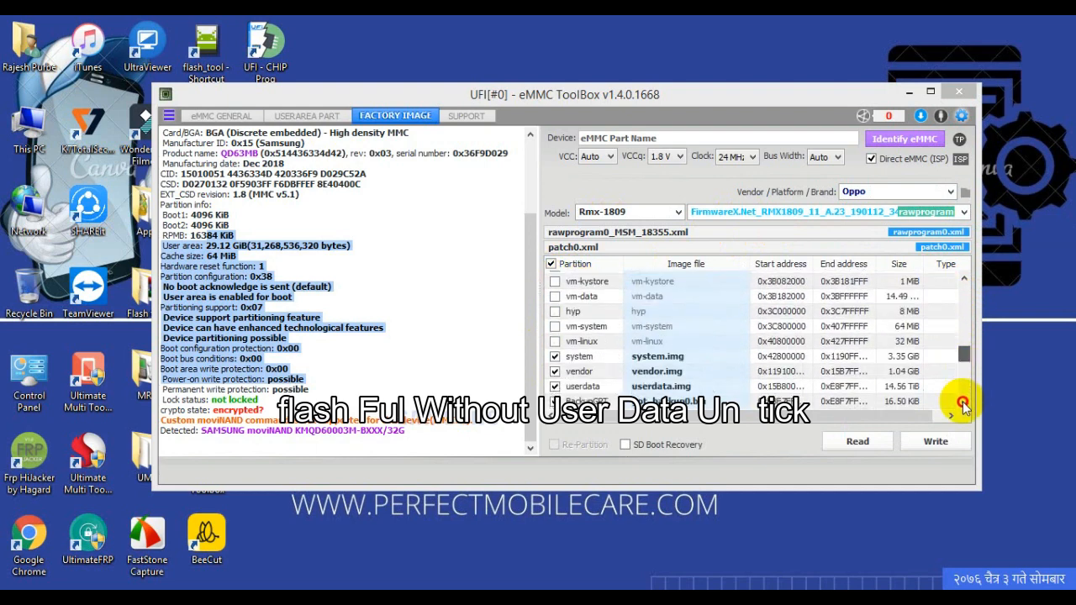
{"action": "left_click", "coordinate": [938, 454]}
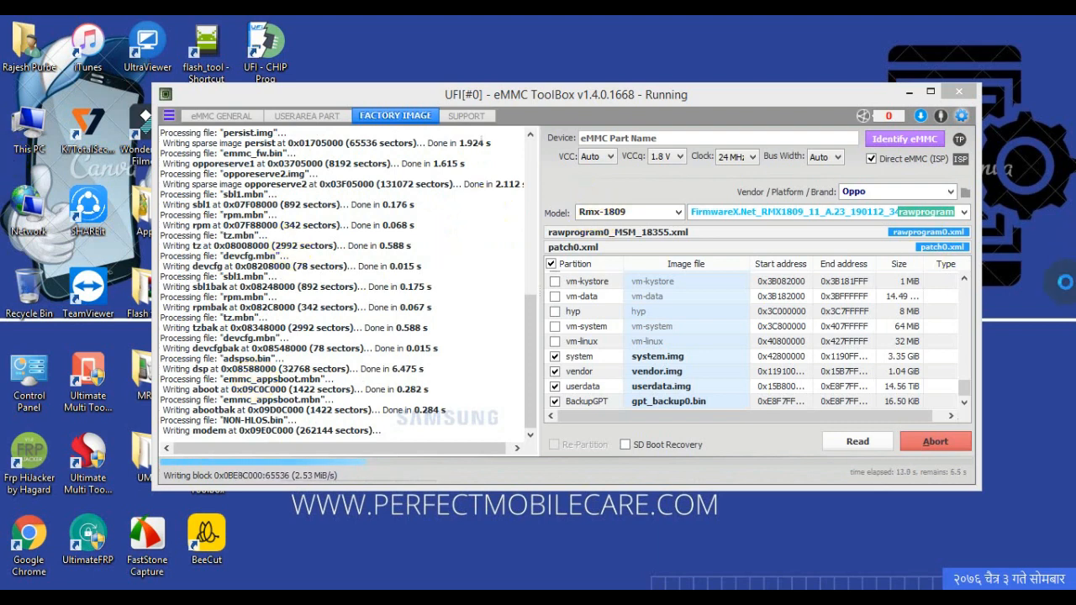
Step: Hide the desktop icons, and minimize and restore the eMMC ToolBox window
{"action": "right_click", "coordinate": [932, 249]}
{"action": "mouse_move", "coordinate": [1055, 258]}
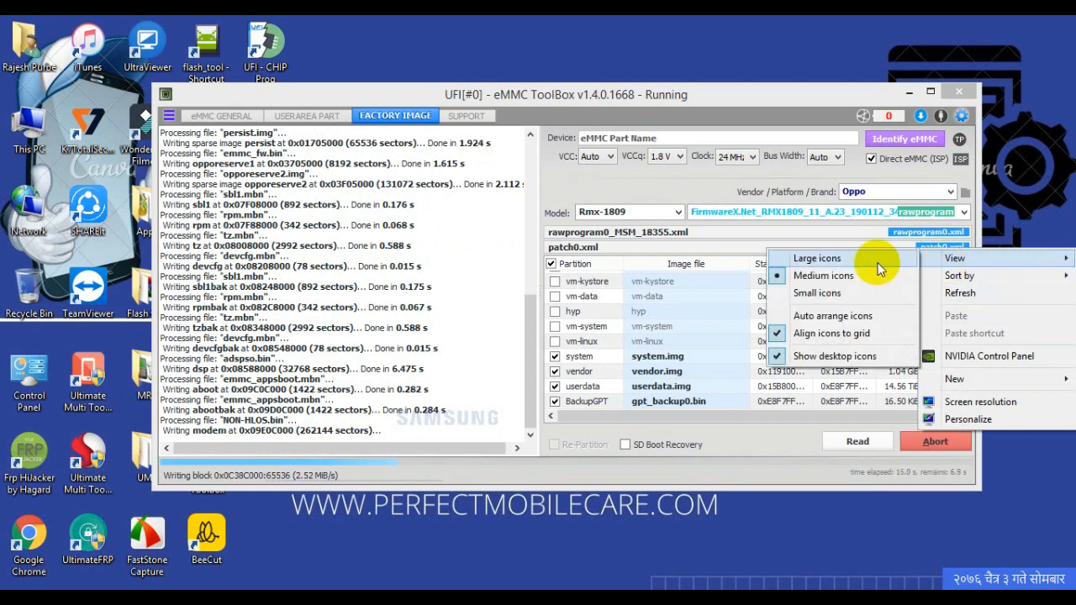
{"action": "left_click", "coordinate": [878, 357]}
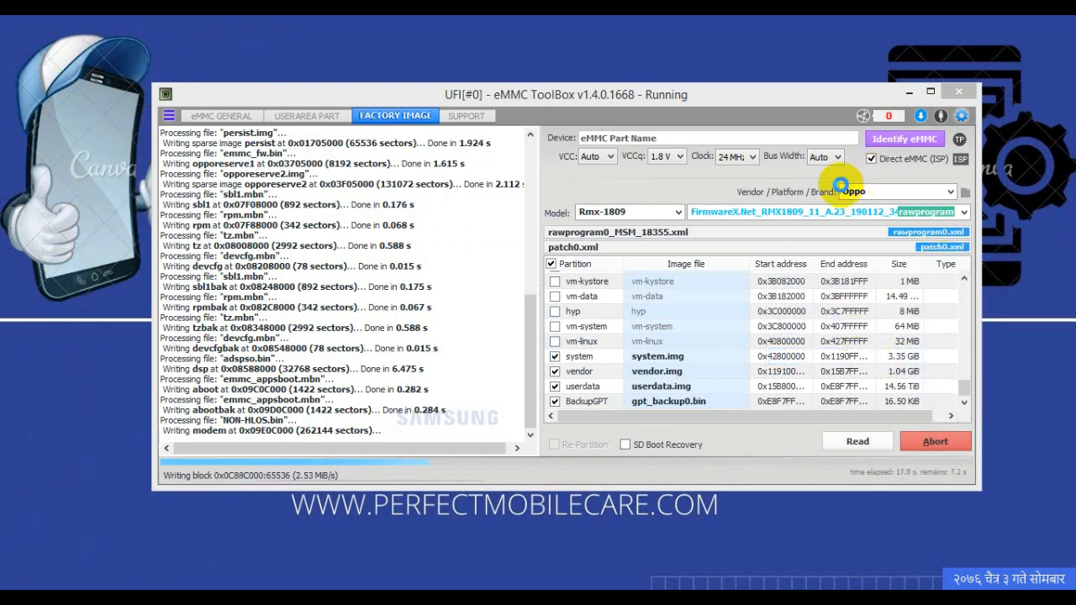
{"action": "left_click", "coordinate": [908, 92]}
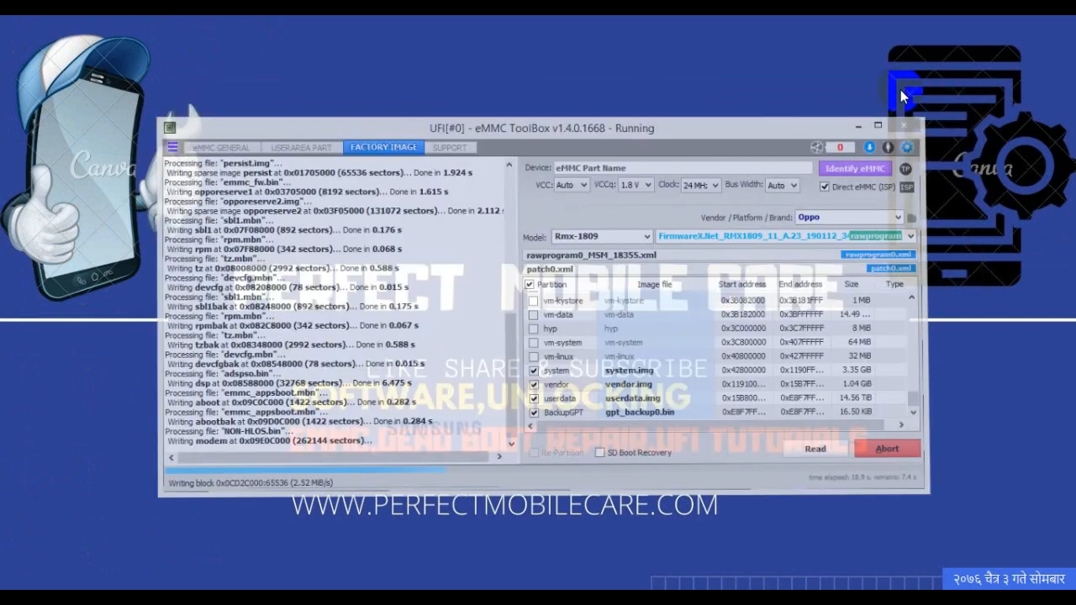
{"action": "left_click", "coordinate": [279, 578]}
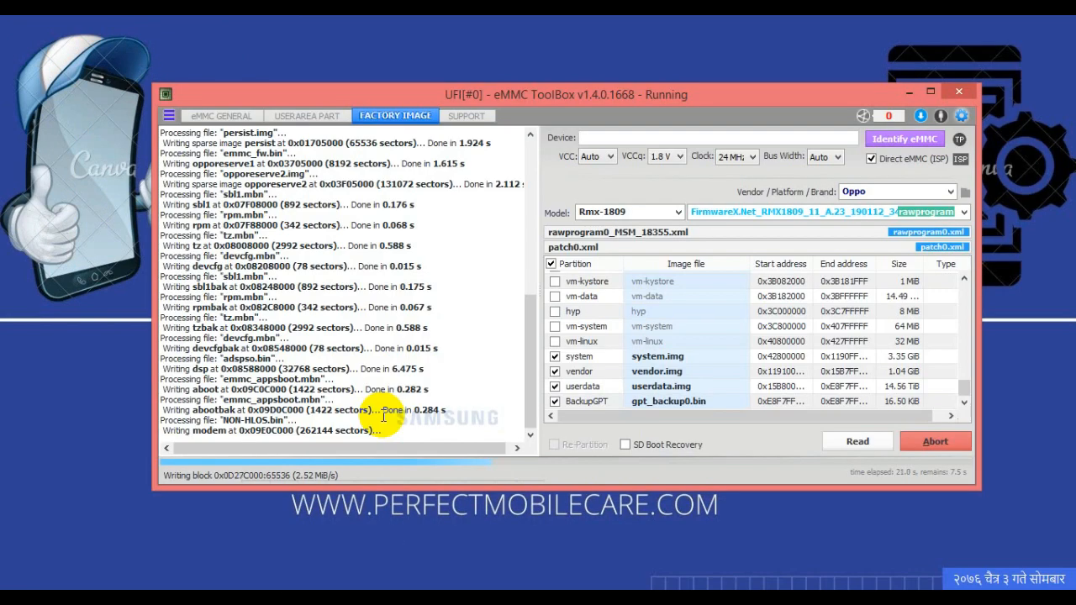